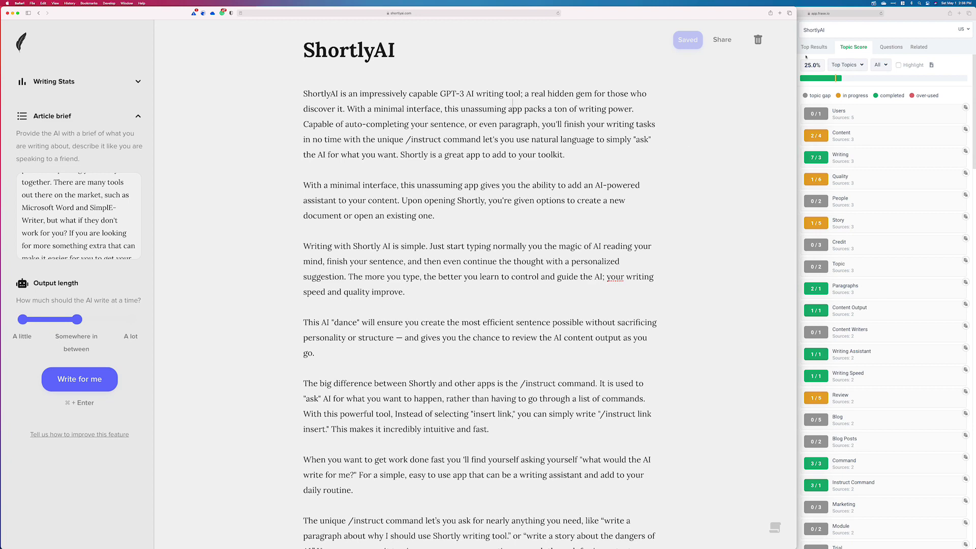
- Put the ShortlyAI draft in front of Frase, leaving its first five paragraphs unselected
{"action": "left_click", "coordinate": [910, 13]}
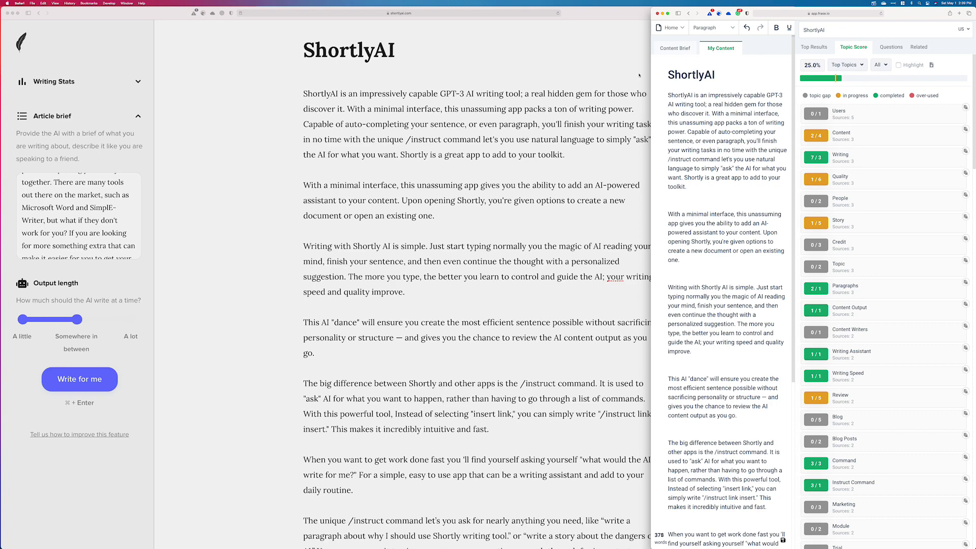
{"action": "left_click", "coordinate": [639, 77]}
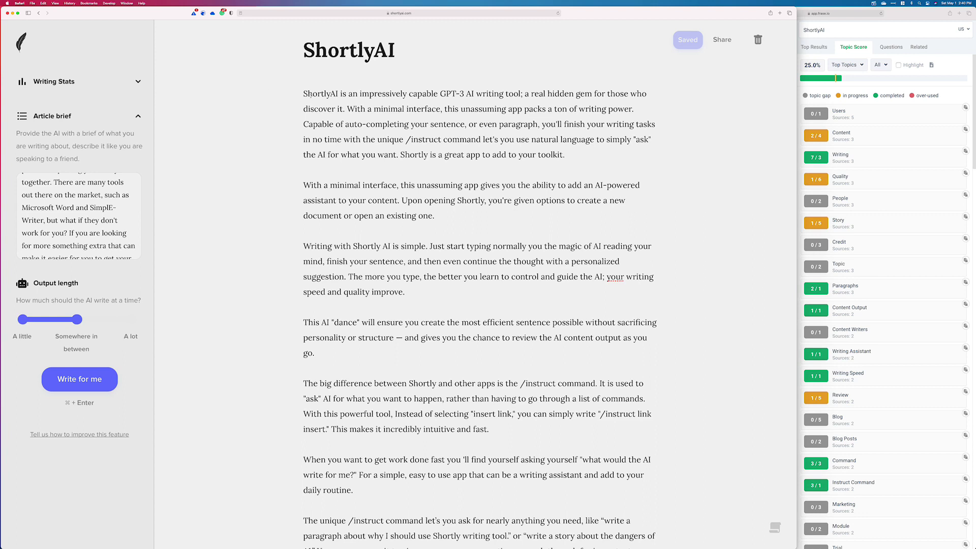
{"action": "left_click_drag", "start_coordinate": [302, 93], "coordinate": [569, 414]}
{"action": "left_click", "coordinate": [547, 295]}
{"action": "left_click", "coordinate": [914, 23]}
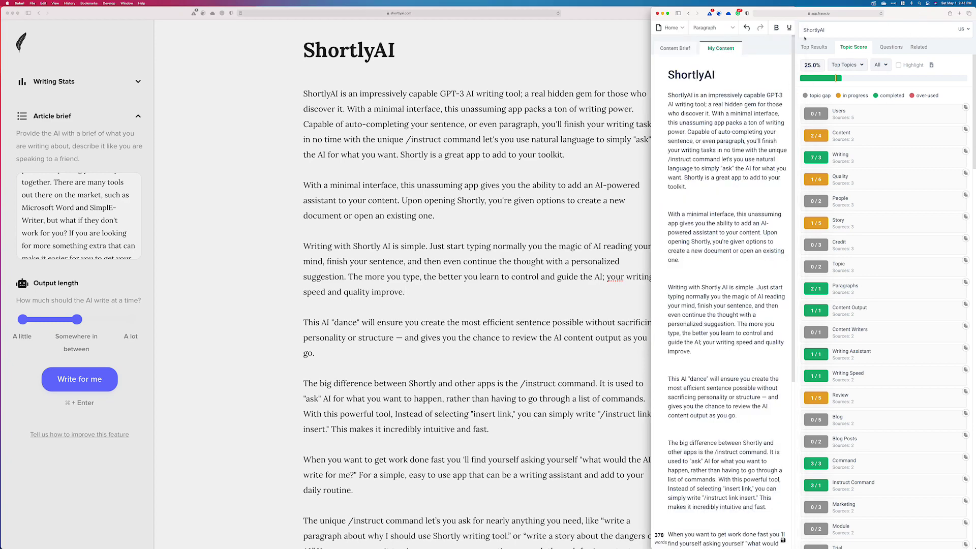
{"action": "left_click", "coordinate": [493, 72]}
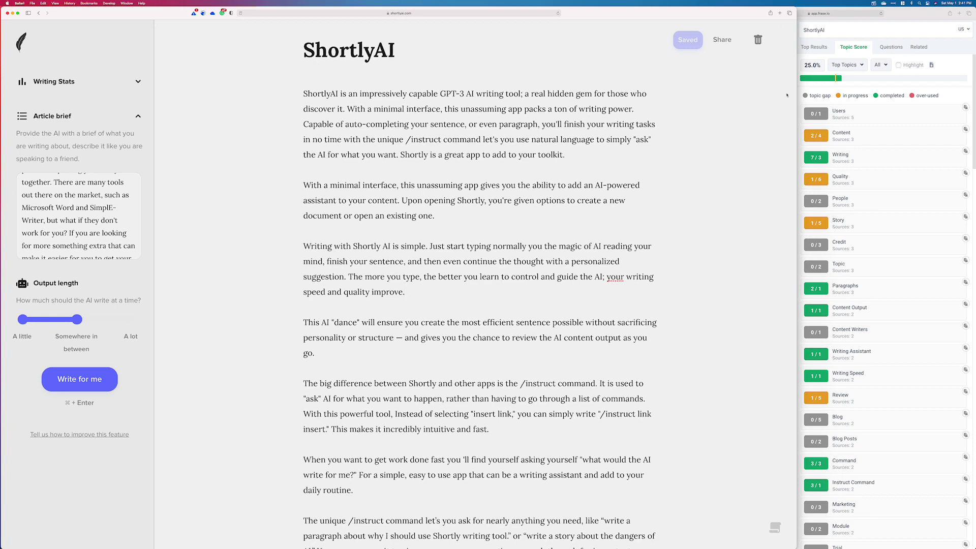
{"action": "left_click", "coordinate": [893, 34]}
{"action": "mouse_move", "coordinate": [819, 71]}
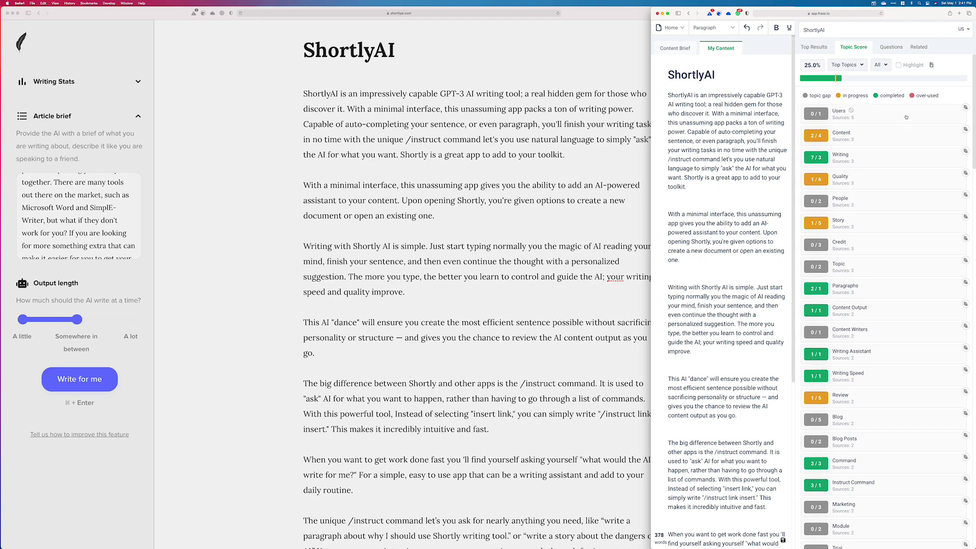
{"action": "mouse_move", "coordinate": [911, 98]}
{"action": "mouse_move", "coordinate": [823, 138]}
{"action": "left_click", "coordinate": [609, 174]}
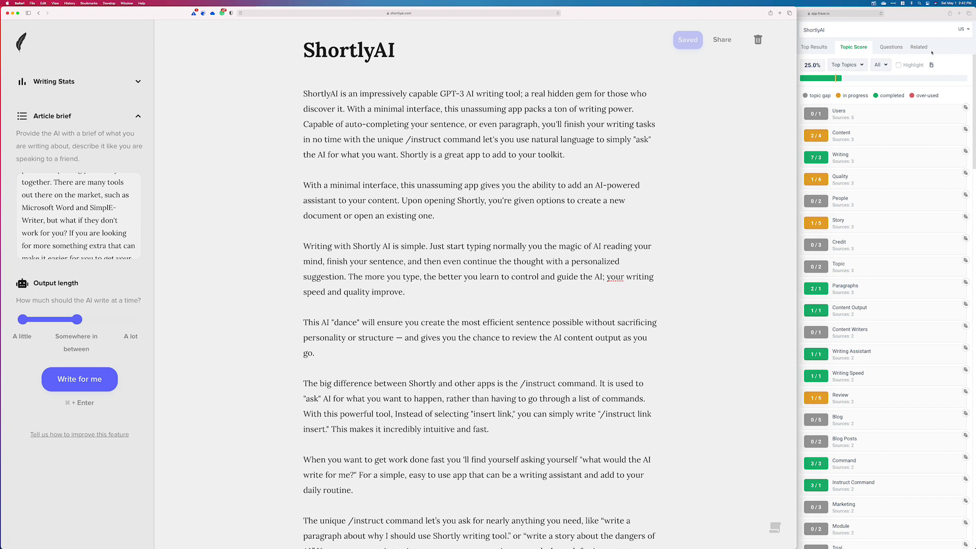
- Switch Frase's topic score list from Top Topics to Long Tail, then return to ShortlyAI
{"action": "left_click", "coordinate": [951, 57]}
{"action": "left_click", "coordinate": [845, 65]}
{"action": "left_click", "coordinate": [841, 81]}
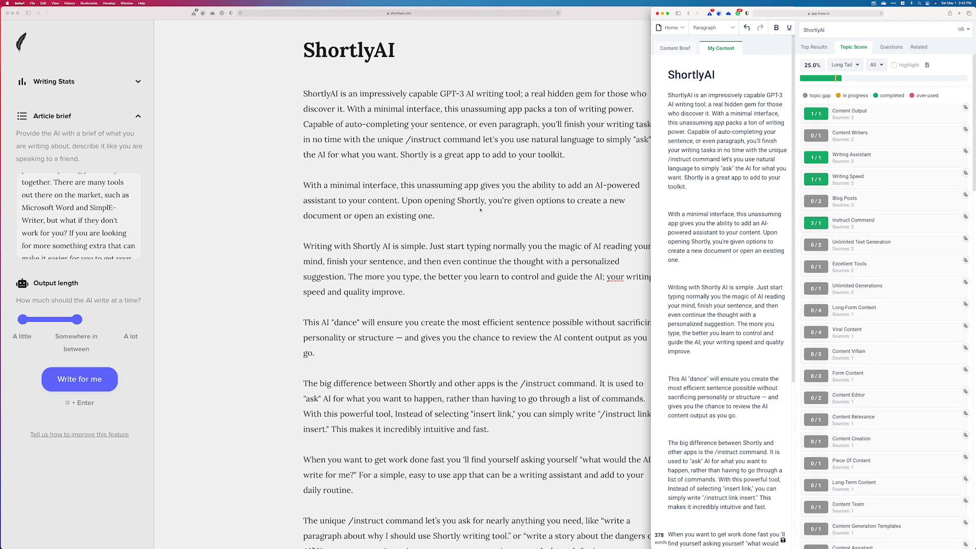
{"action": "left_click", "coordinate": [587, 160]}
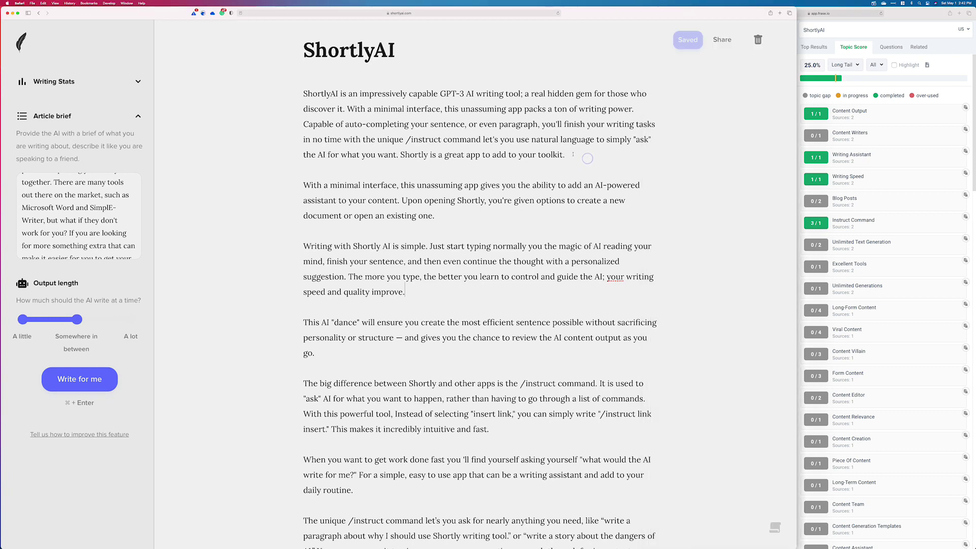
{"action": "key", "text": "super+a"}
{"action": "scroll", "coordinate": [573, 154], "scroll_direction": "down", "scroll_amount": 1}
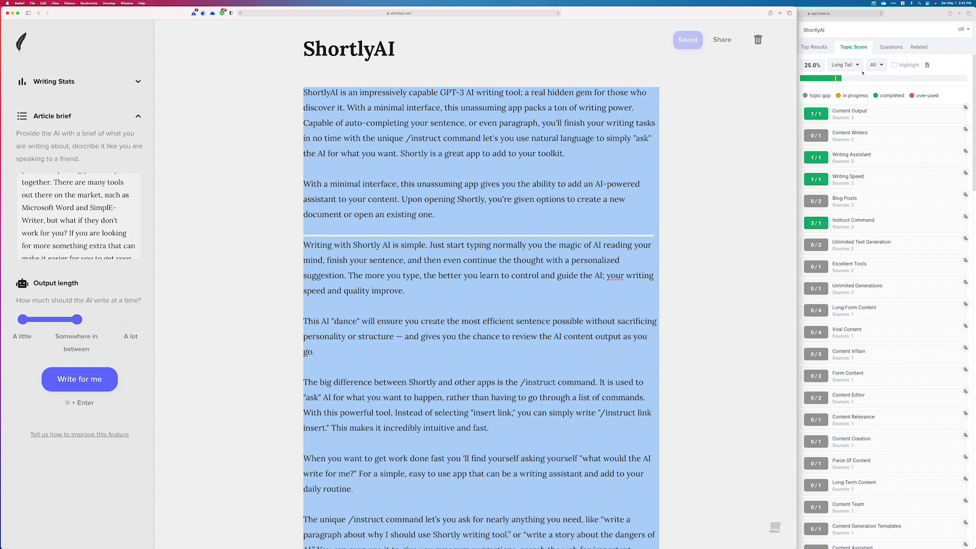
{"action": "left_click", "coordinate": [905, 23]}
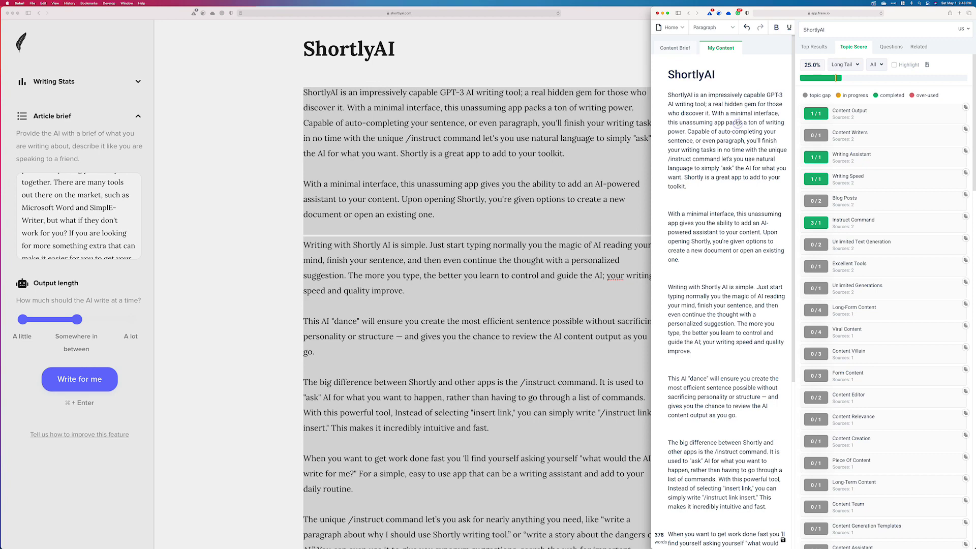
{"action": "key", "text": "super+a"}
{"action": "key", "text": "Right"}
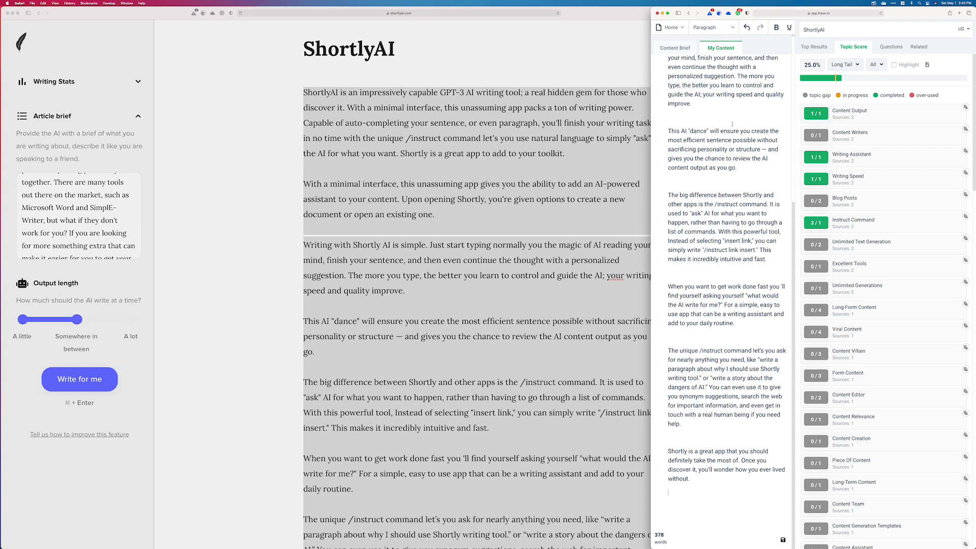
{"action": "left_click", "coordinate": [732, 124]}
- Add "Your blog posts will rock." after "open an existing one." in the ShortlyAI draft
{"action": "left_click", "coordinate": [446, 246]}
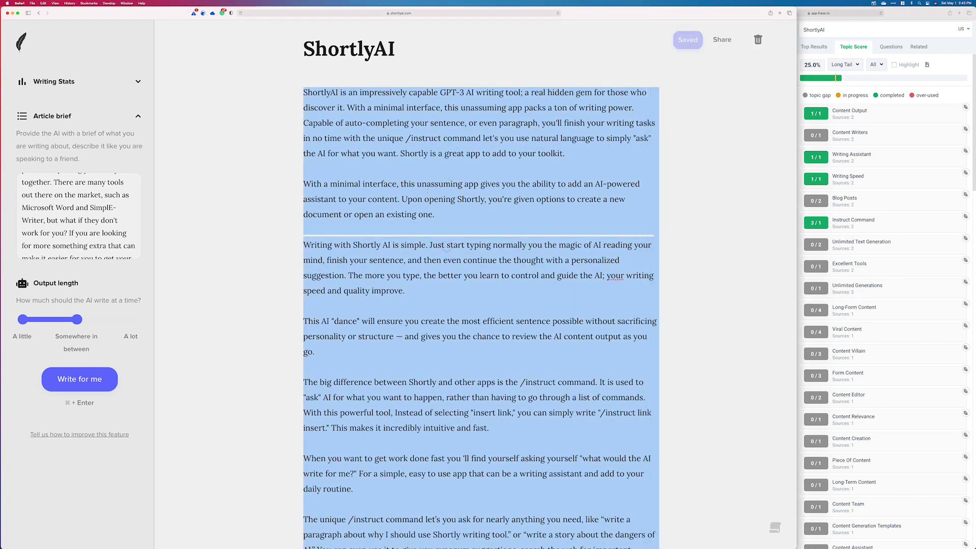
{"action": "left_click", "coordinate": [369, 199]}
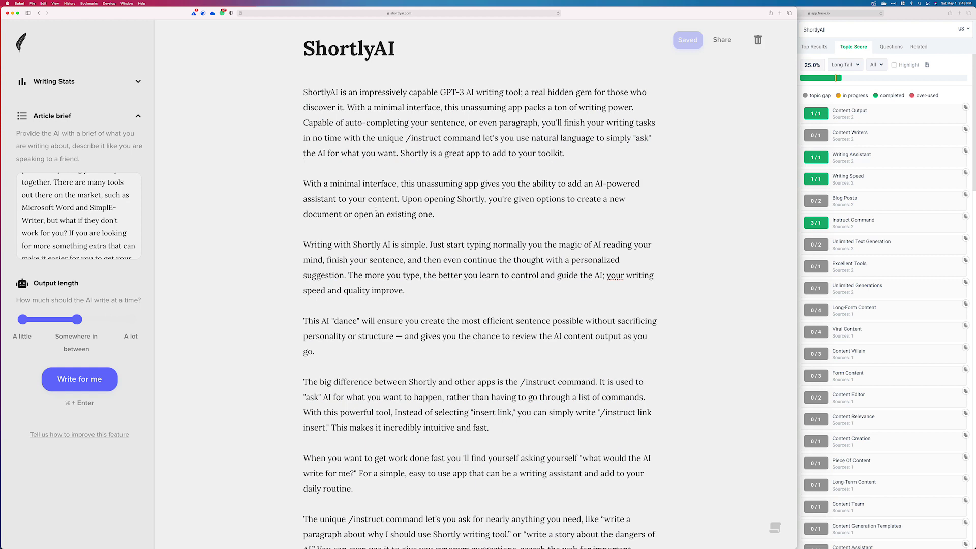
{"action": "left_click", "coordinate": [469, 211]}
{"action": "type", "text": "Your b"}
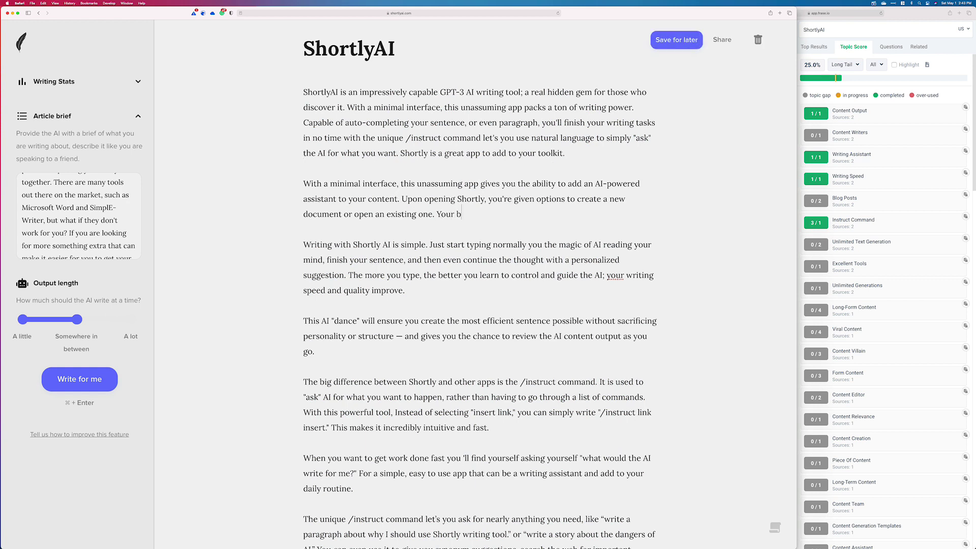
{"action": "type", "text": "log posts will rock."}
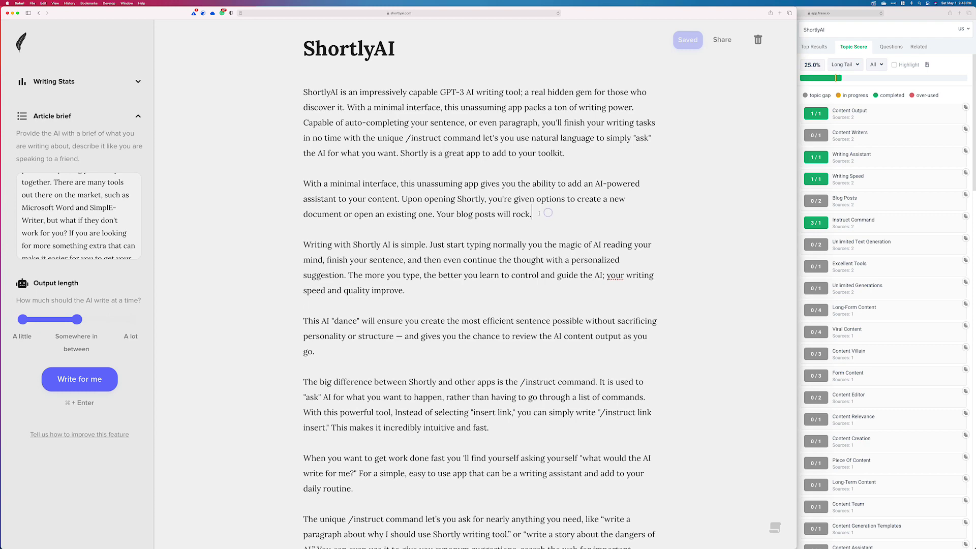
- Copy the whole edited article and paste it over the Frase editor's text
{"action": "key", "text": "super+a"}
{"action": "key", "text": "super+c"}
{"action": "left_click", "coordinate": [954, 98]}
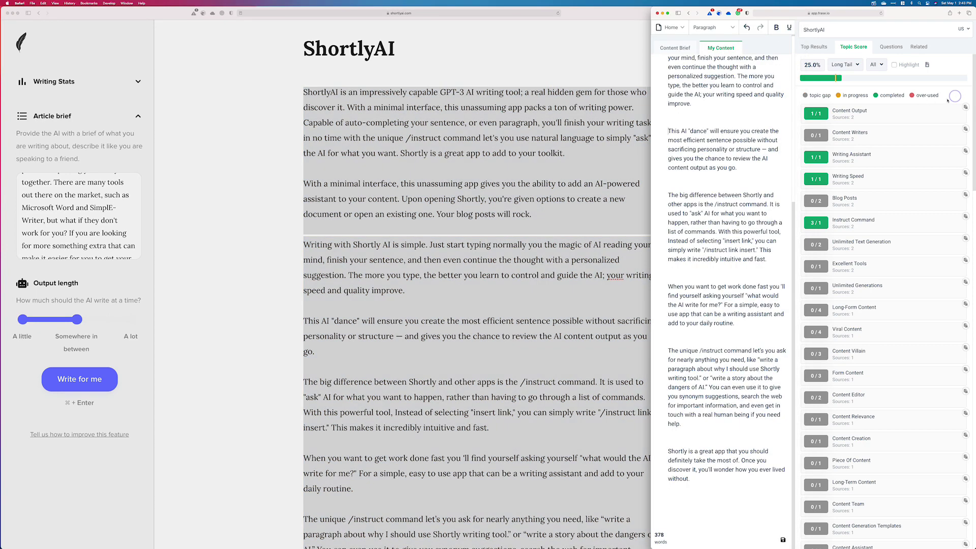
{"action": "left_click", "coordinate": [707, 115]}
{"action": "key", "text": "super+a"}
{"action": "key", "text": "super+v"}
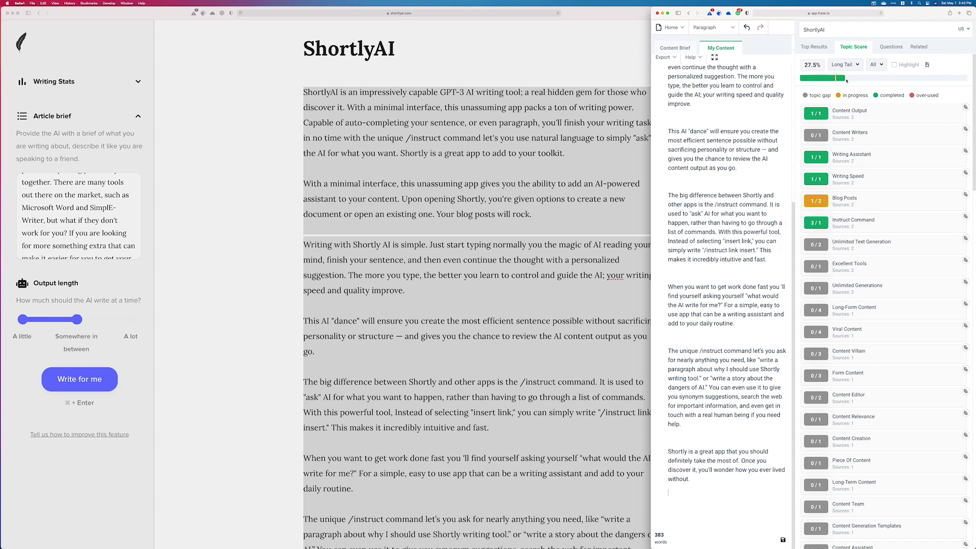
{"action": "left_click", "coordinate": [563, 151]}
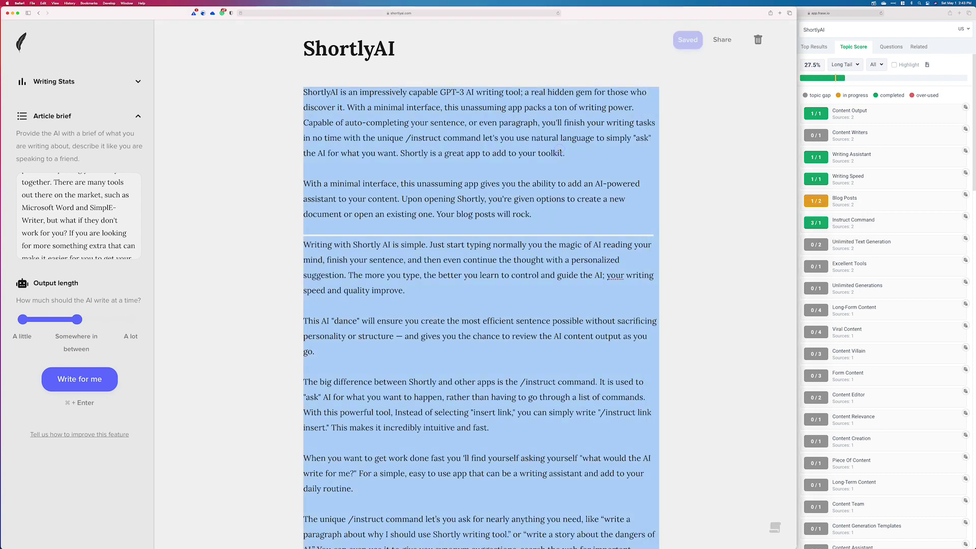